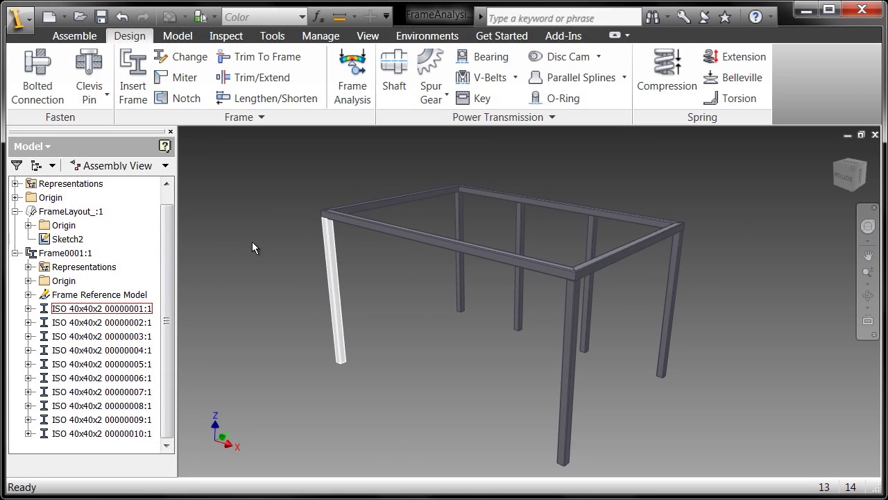
Clear the beam selection and show the frame assembly's analysis environments.
left_click(261, 236)
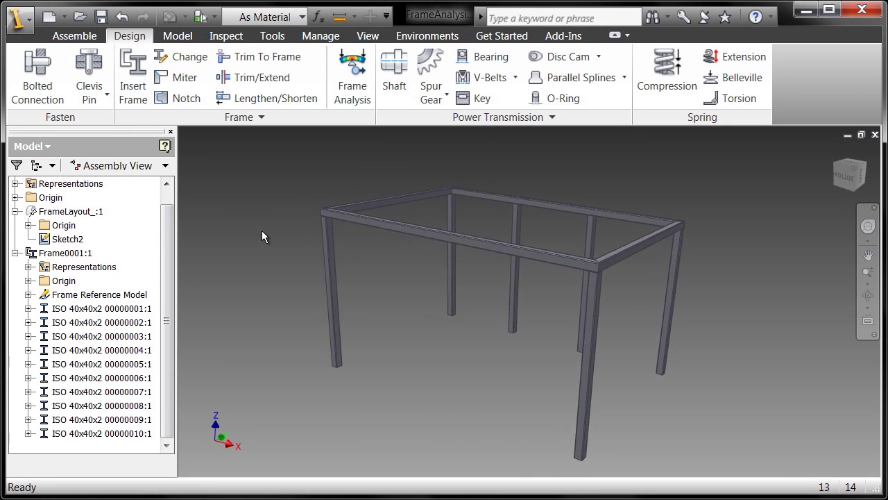
left_click(425, 36)
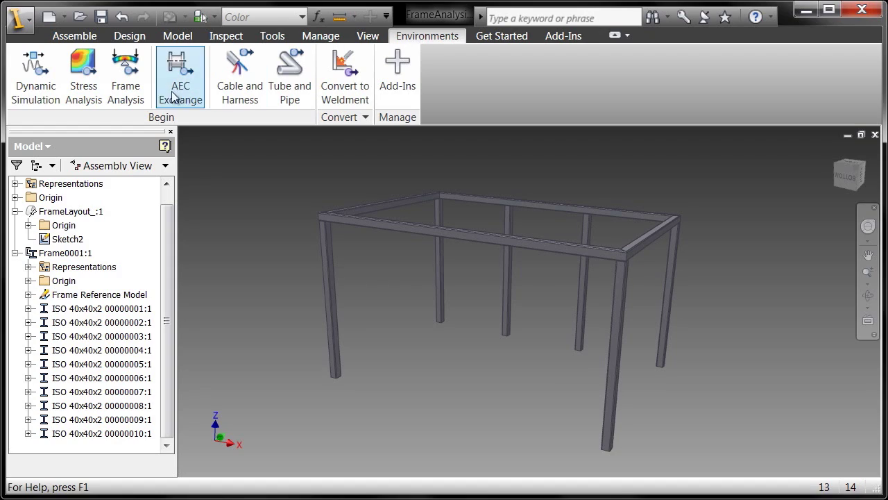
Enter Frame Analysis and create Simulation:1 as a Static Analysis.
left_click(126, 75)
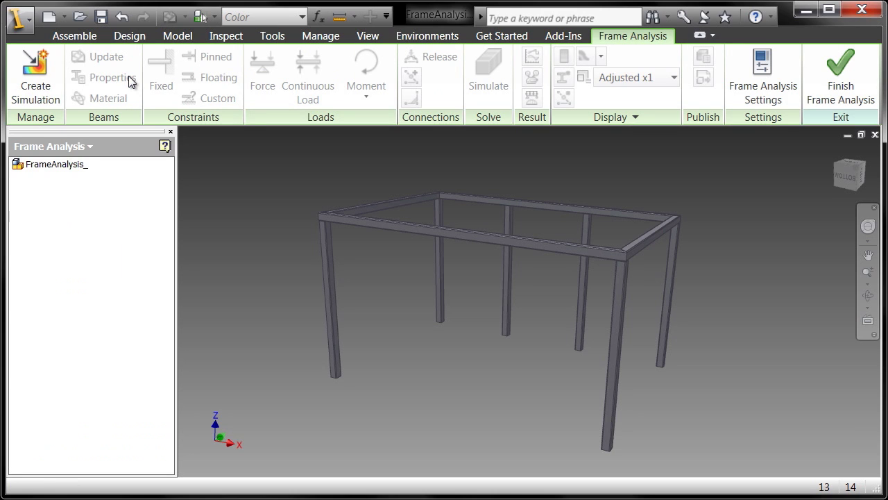
left_click(36, 74)
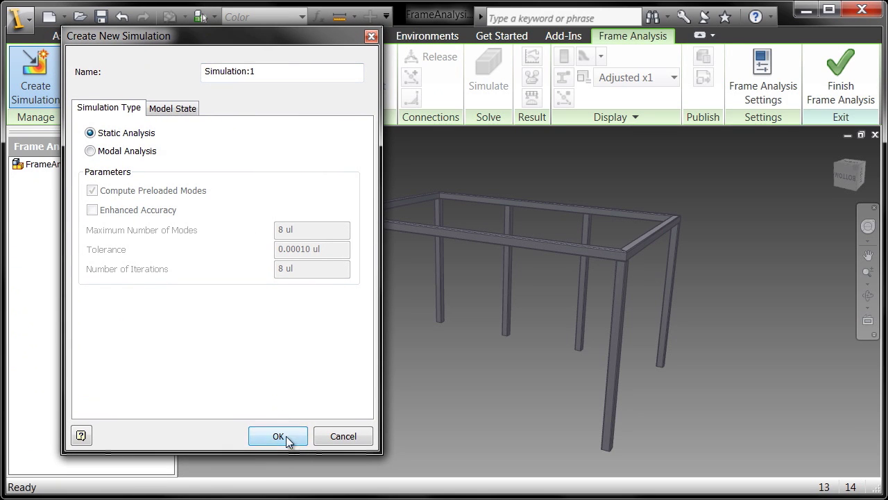
left_click(281, 436)
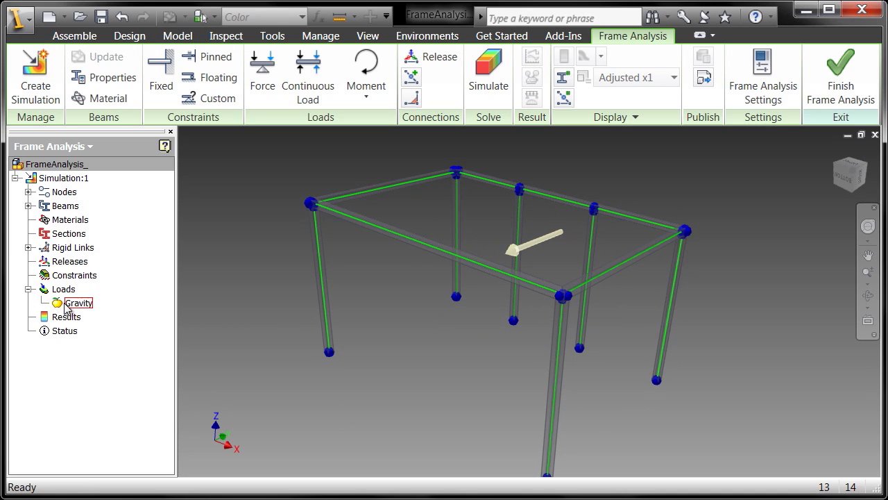
Edit the Gravity load so it acts along the Z direction.
right_click(69, 304)
left_click(88, 339)
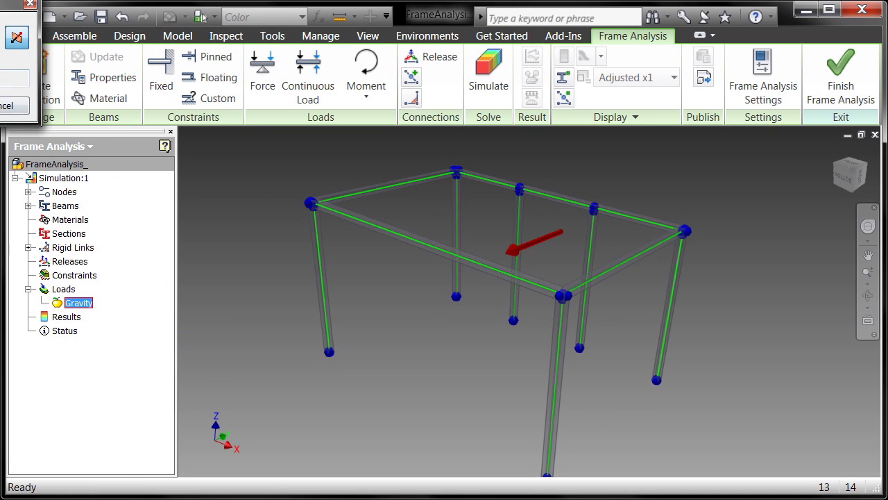
left_click_drag(14, 3, 226, 110)
left_click(146, 143)
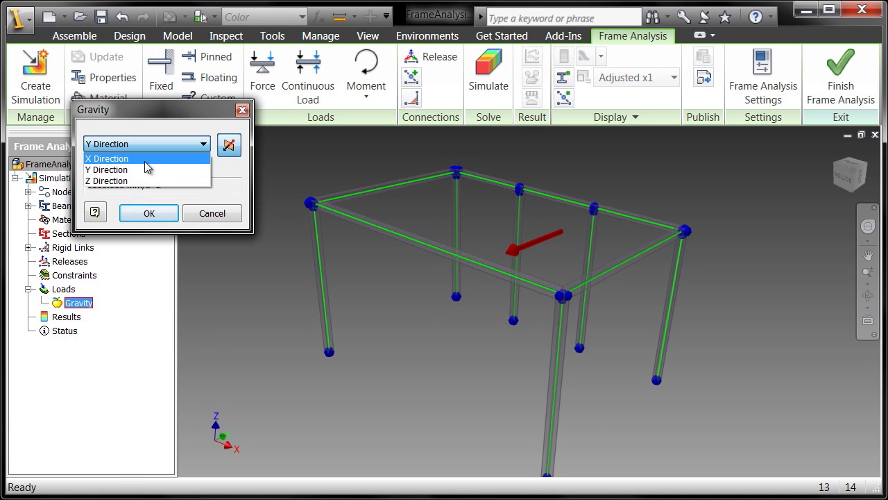
left_click(146, 180)
left_click(149, 214)
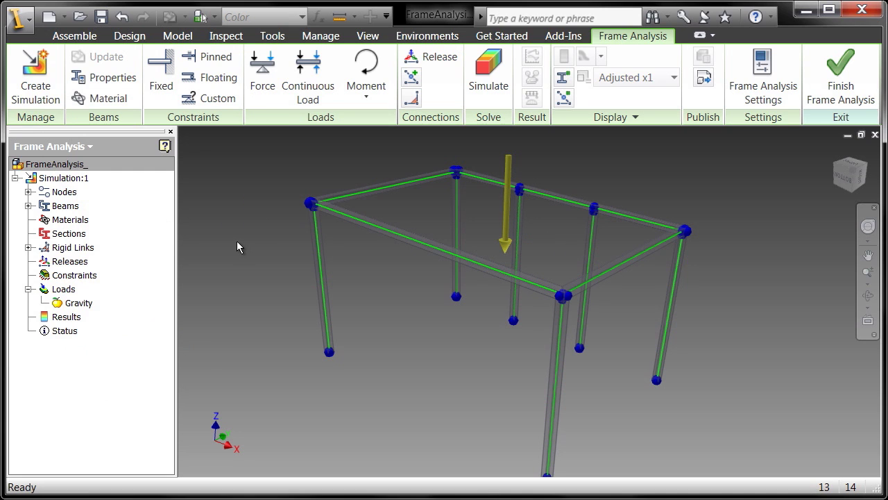
Add Fixed constraints at the bottom nodes of the frame legs.
scroll(237, 247, "down", 3)
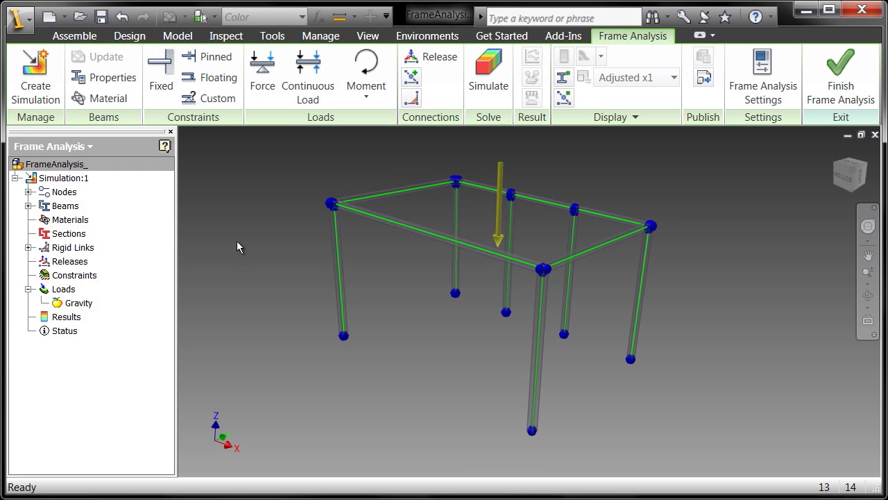
left_click(161, 77)
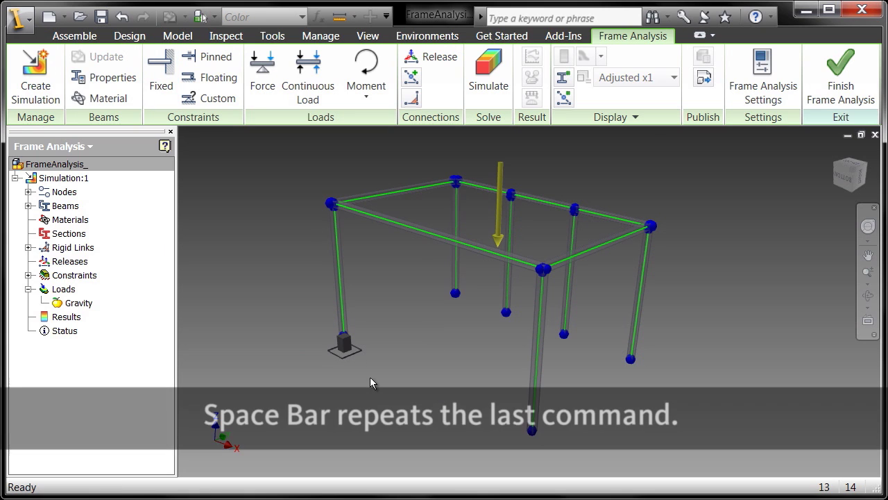
key("space")
left_click(532, 437)
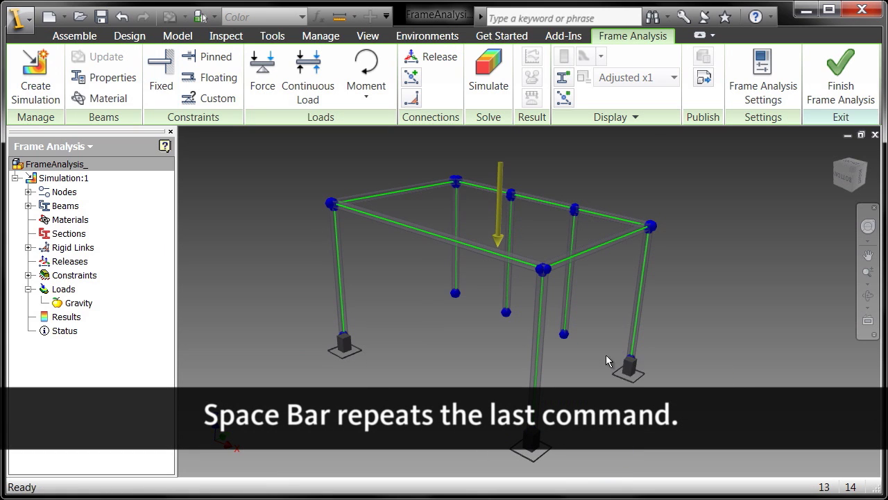
left_click(563, 334)
key("space")
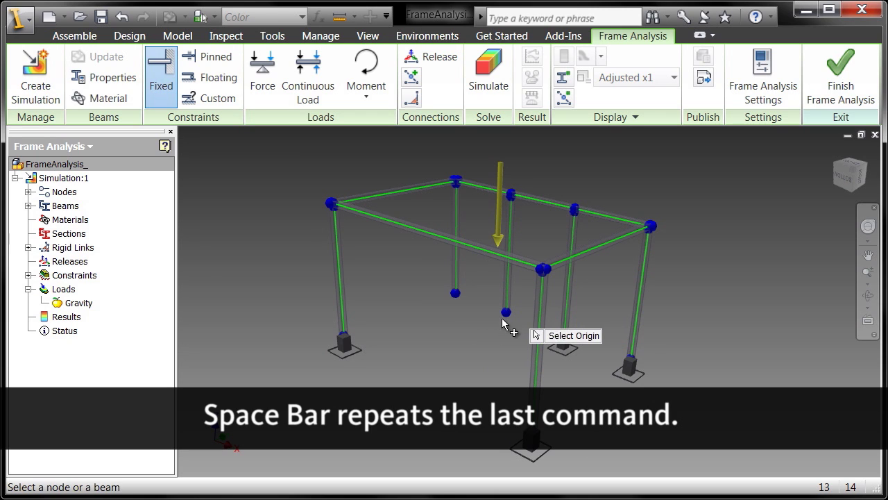
left_click(454, 296)
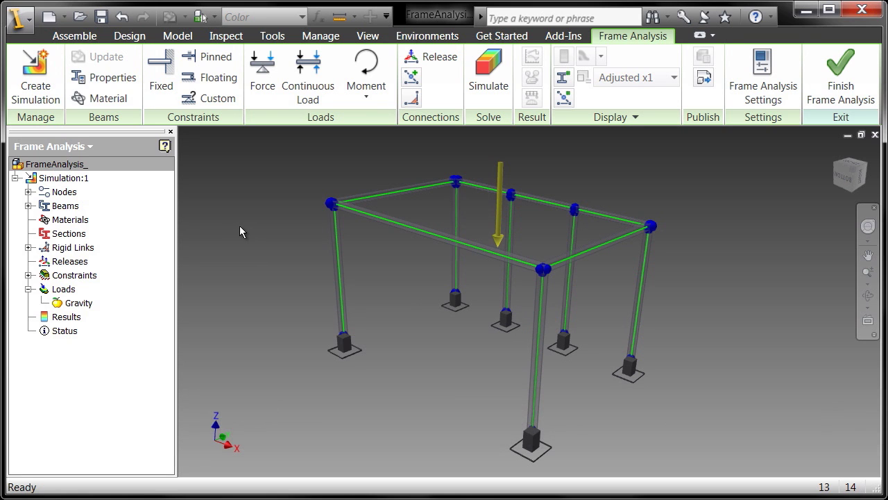
key("F6")
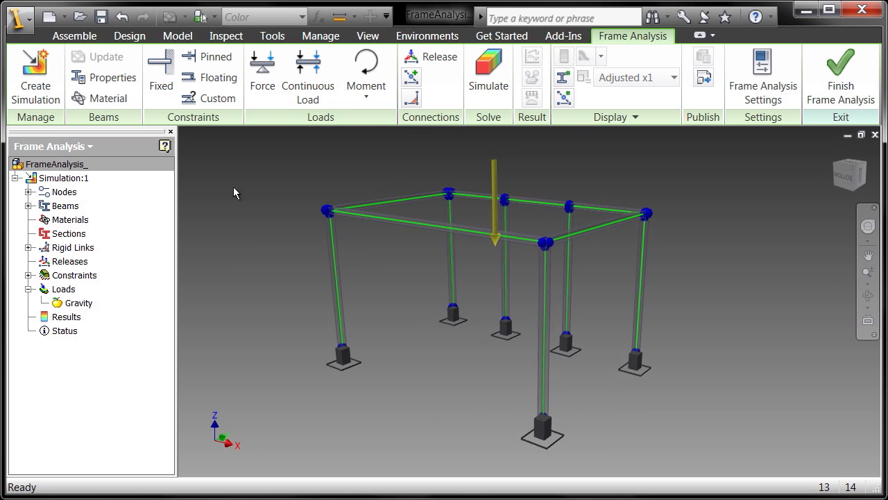
Apply 500 continuous loads to the back, left and right front top beams.
left_click(307, 82)
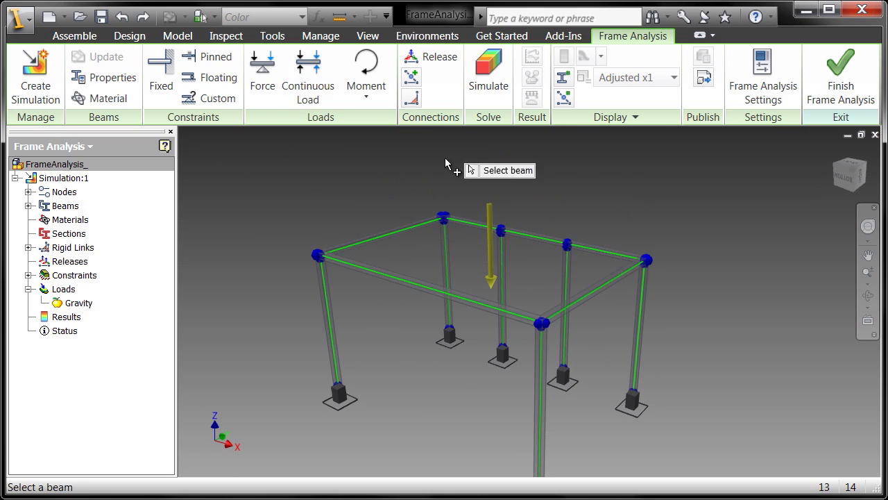
left_click(516, 231)
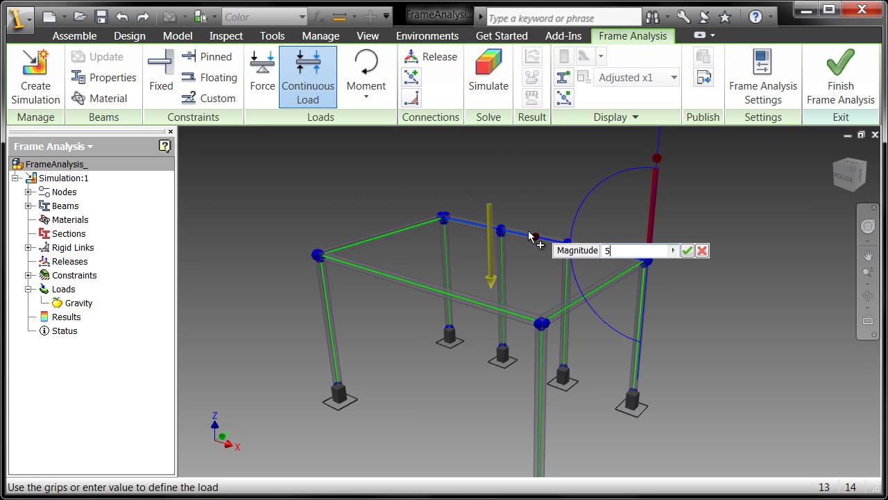
type("500")
left_click(686, 251)
key("Return")
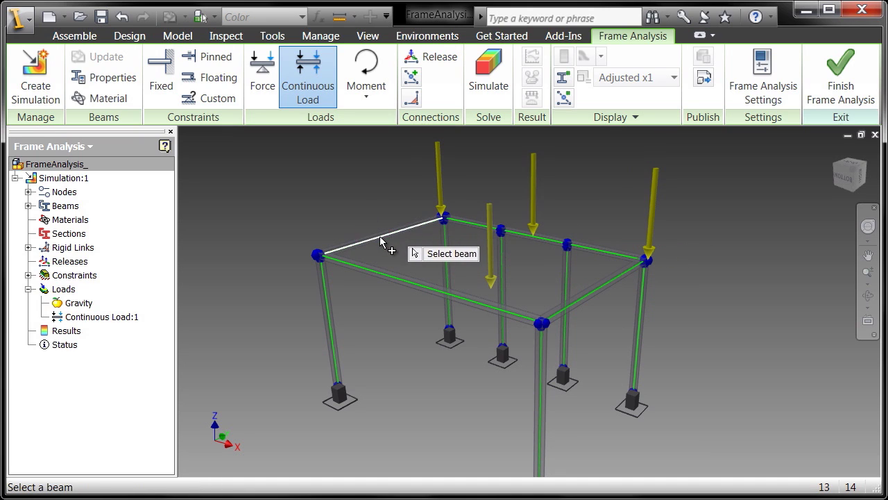
left_click(380, 242)
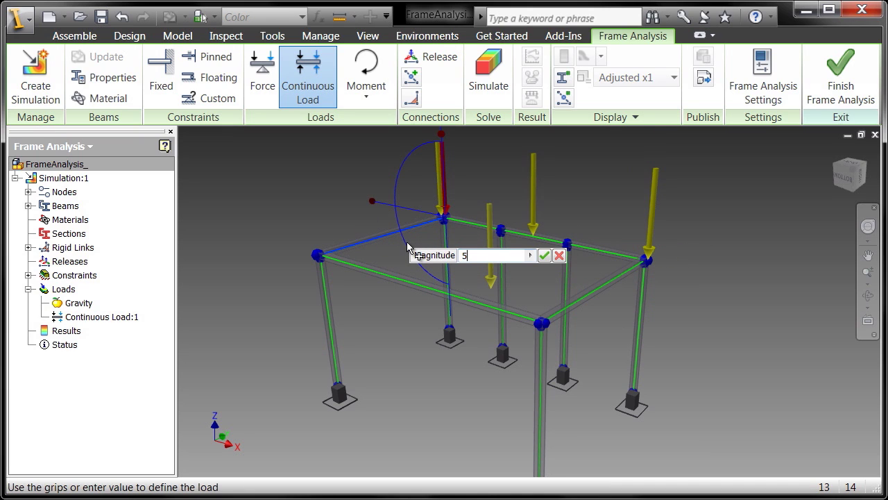
left_click(544, 256)
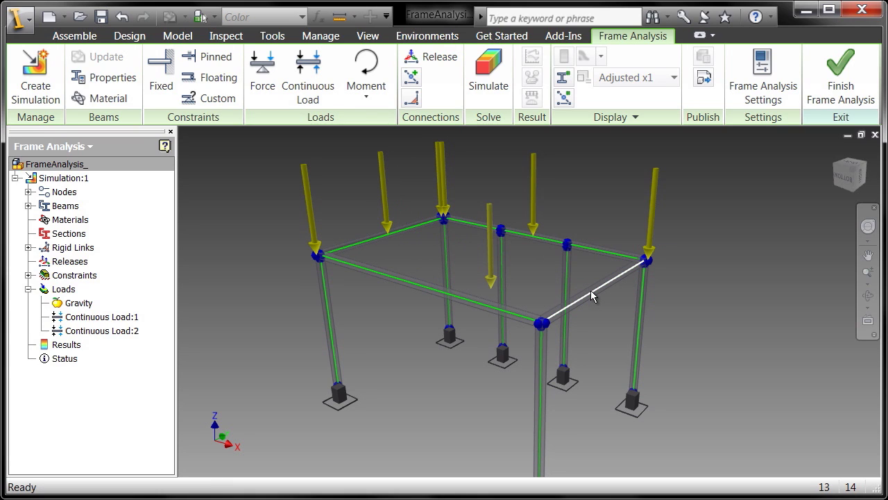
key("Return")
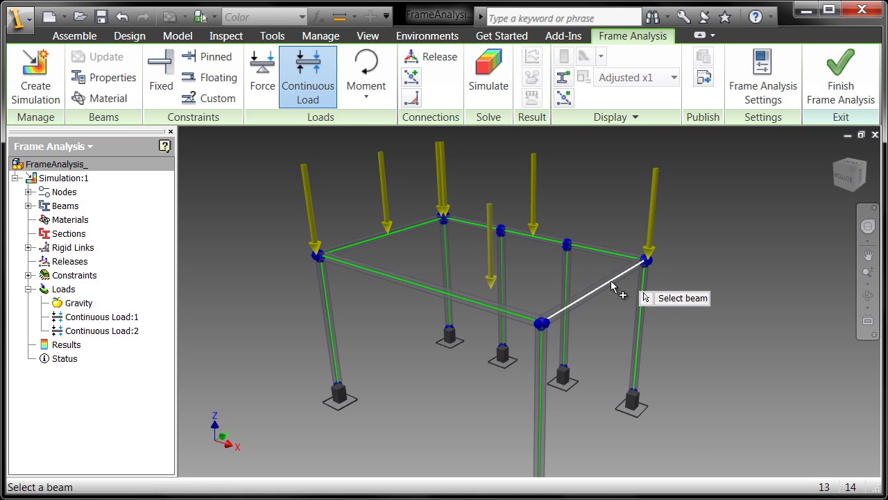
left_click(611, 286)
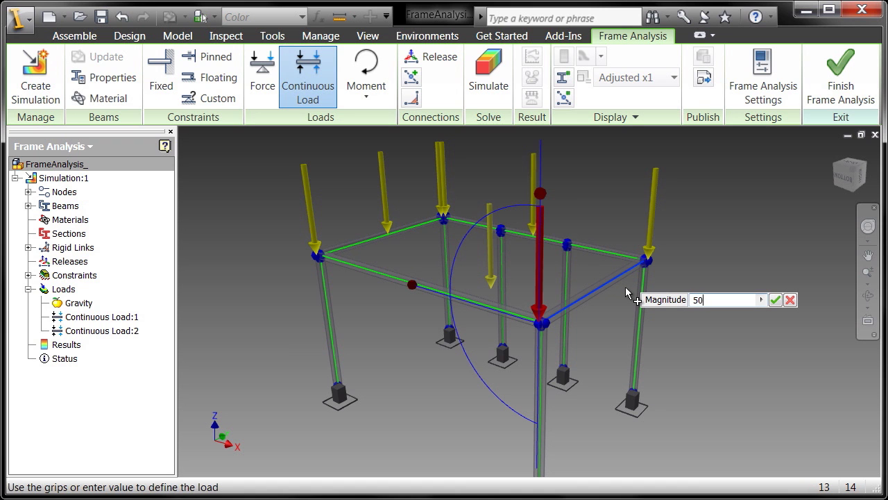
left_click(775, 300)
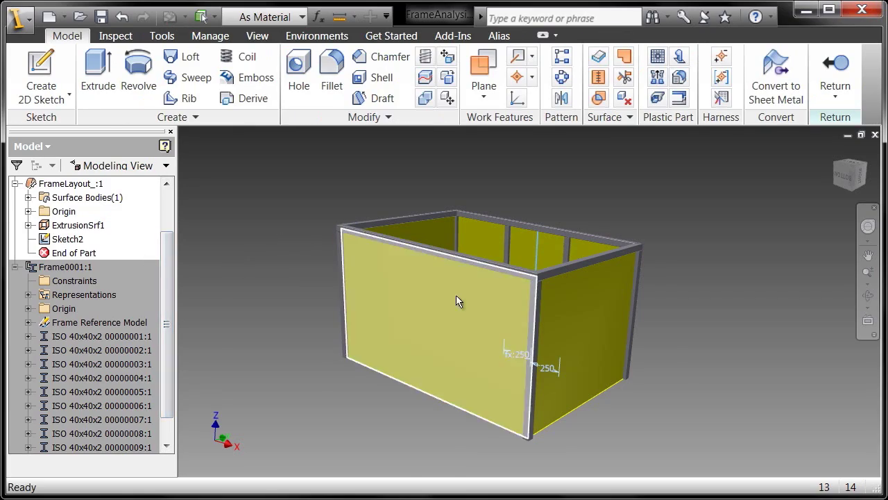
Sketch a vertical line on the right side face from the top rail to the bottom edge.
left_click(589, 316)
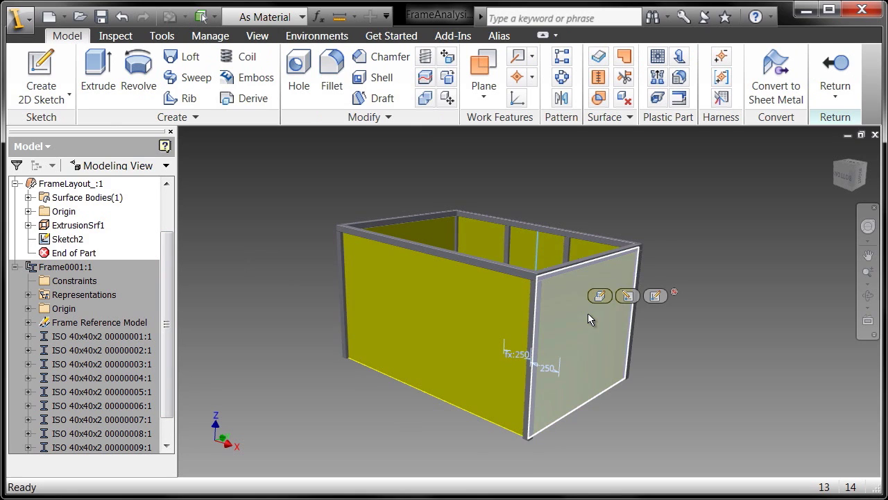
left_click(658, 295)
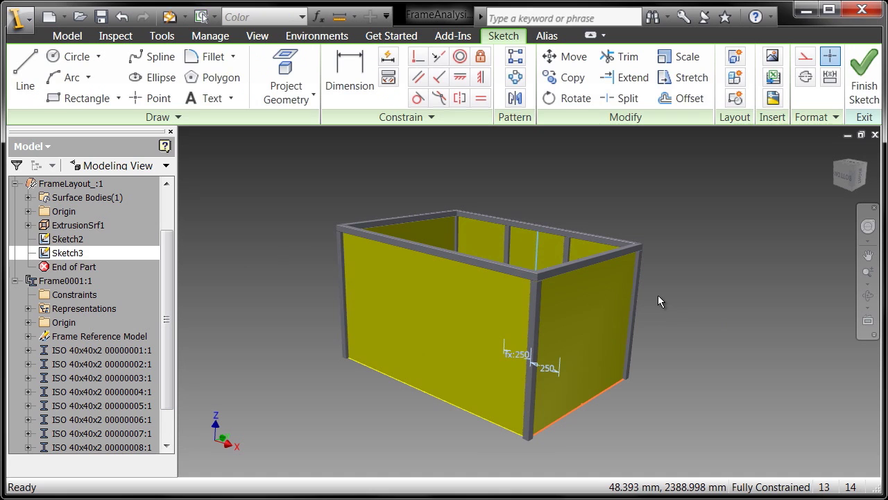
key("l")
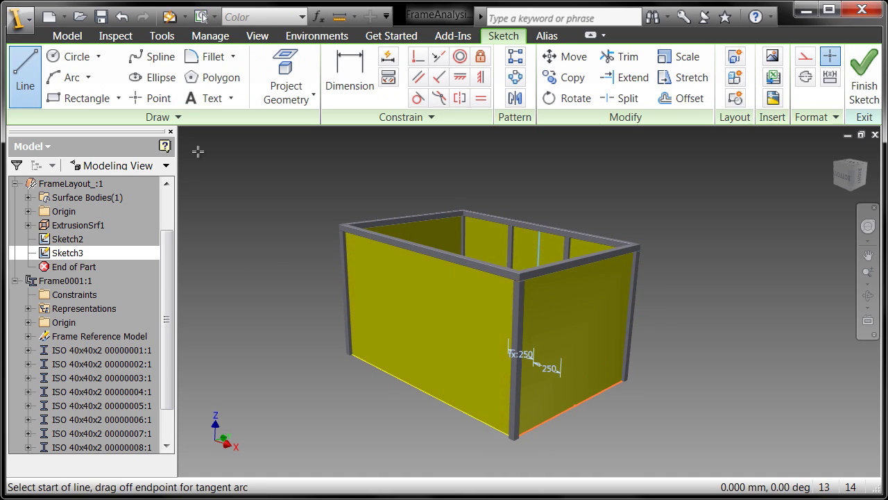
left_click(585, 258)
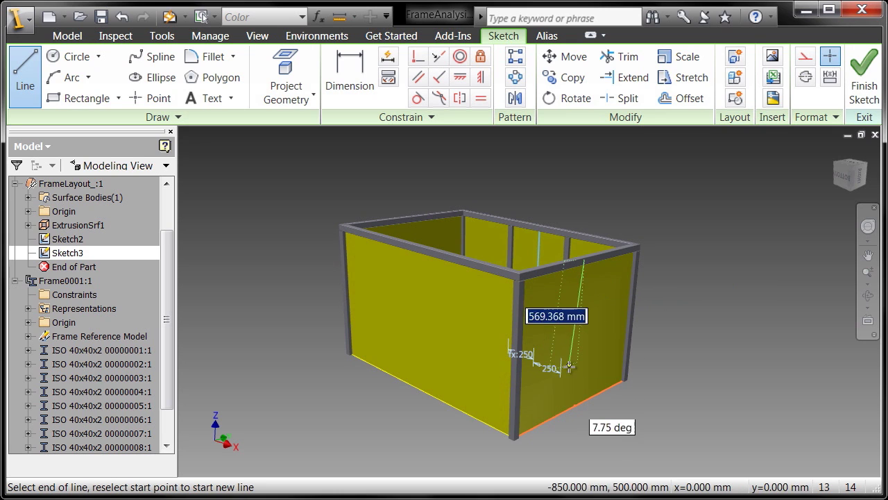
left_click(576, 402)
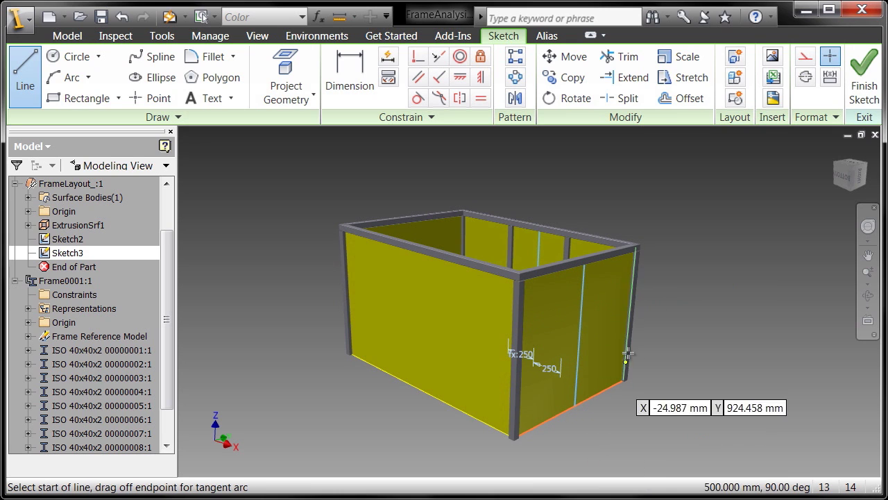
right_click(667, 177)
left_click(683, 185)
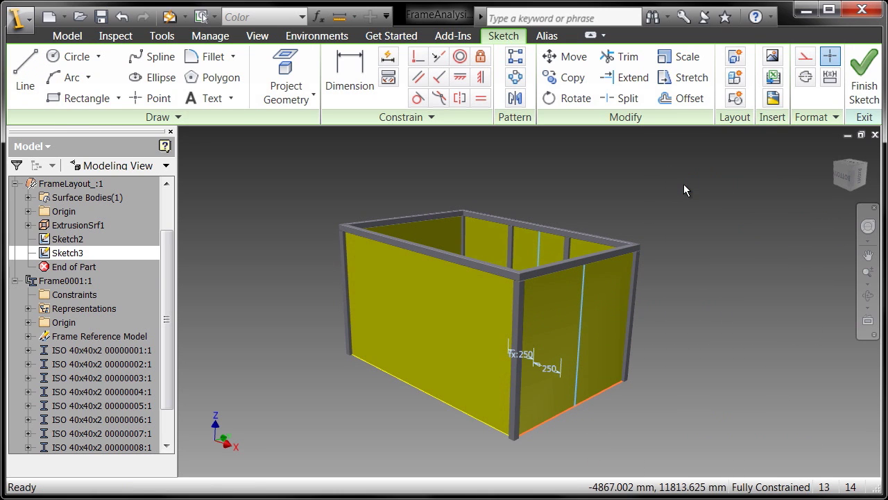
left_click(864, 76)
Create a second sketch on the left end panel with a projected edge.
left_click(436, 239)
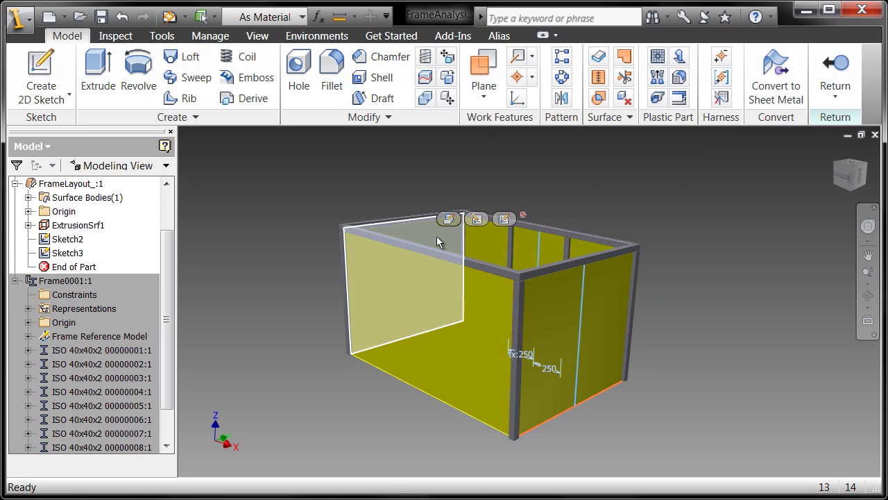
left_click(504, 219)
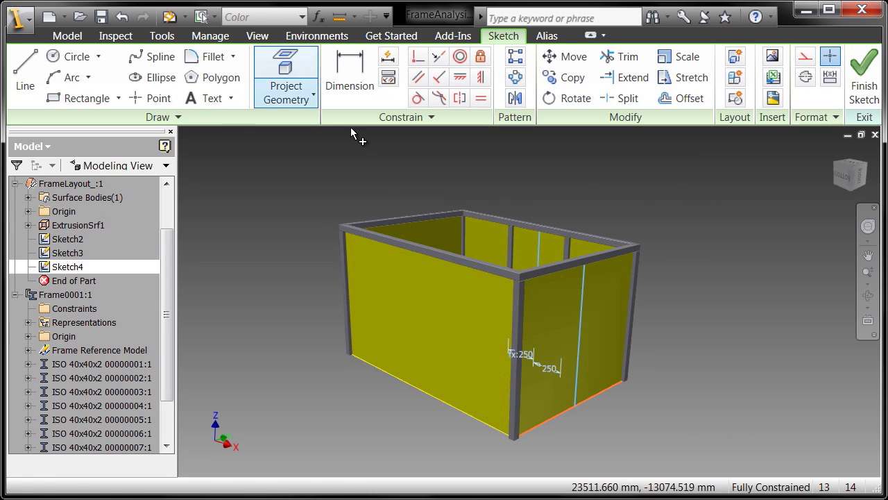
right_click(616, 160)
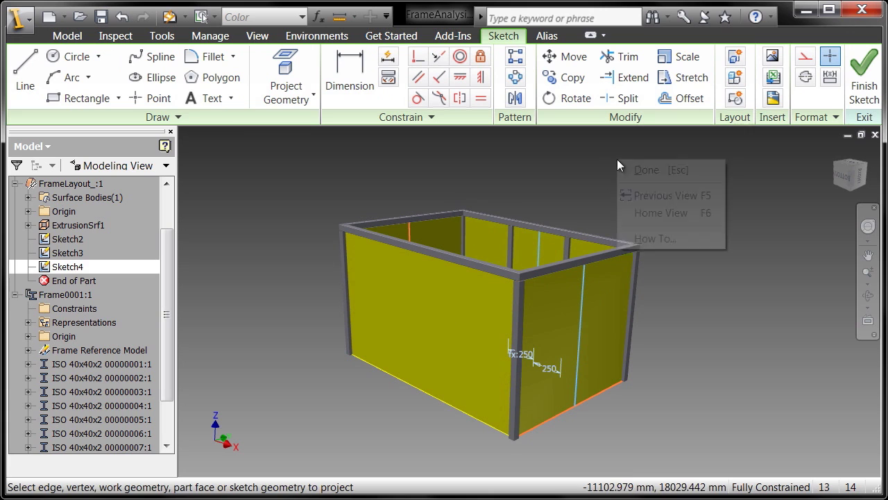
left_click(620, 169)
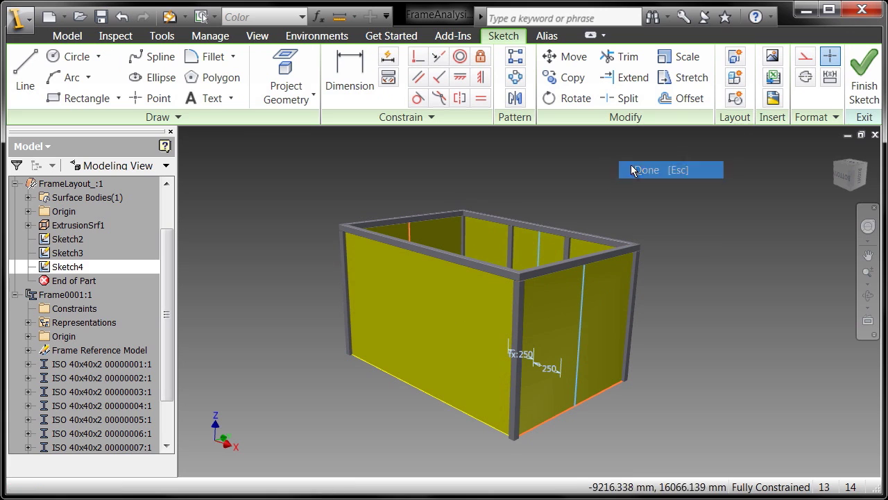
left_click(860, 78)
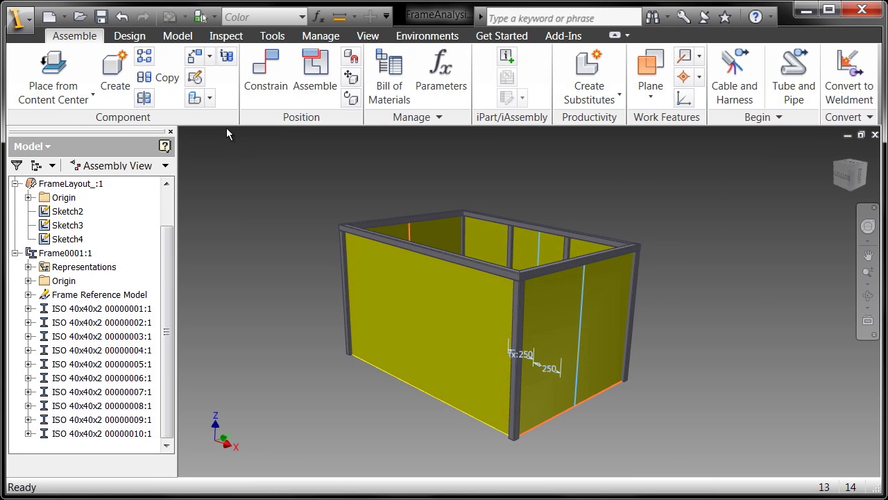
Insert ISO 40x40x2 frame members along the two sketched lines, keeping the default names.
left_click(130, 36)
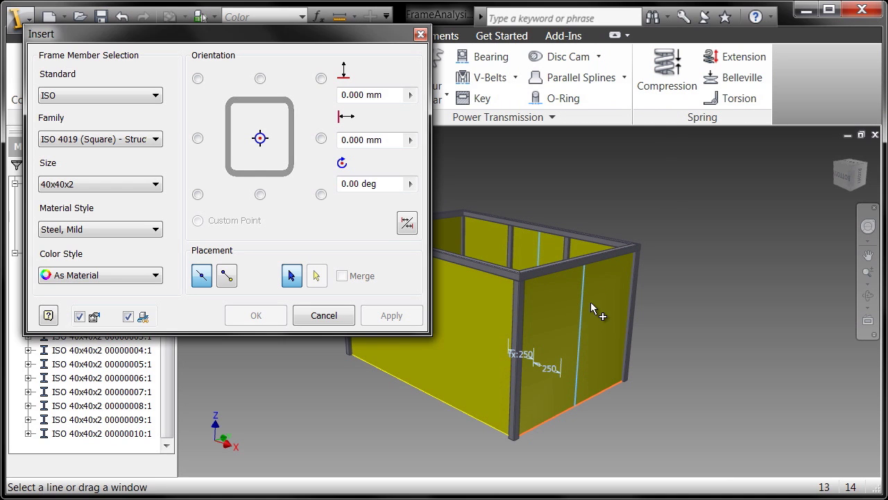
middle_click_drag(583, 299, 457, 255, "shift")
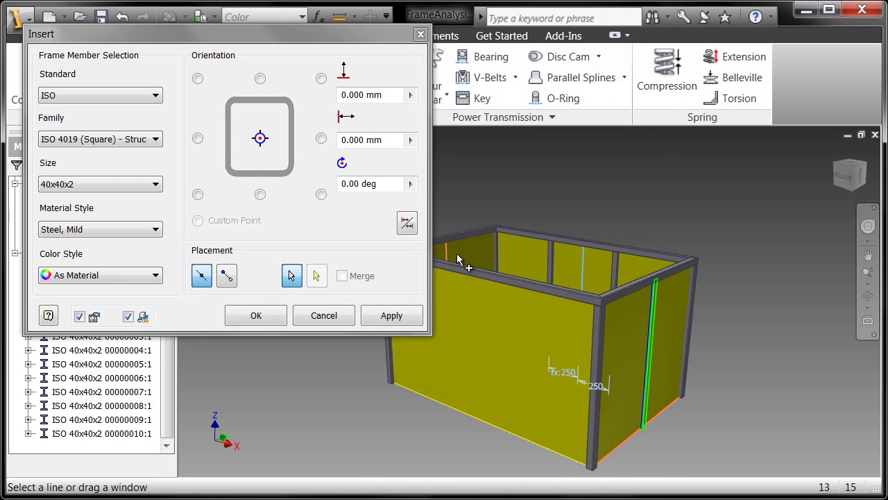
left_click(256, 316)
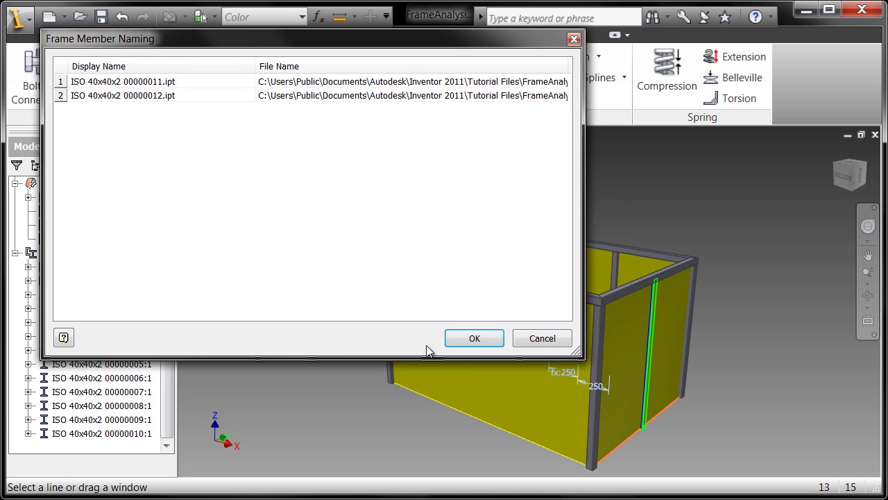
left_click(472, 338)
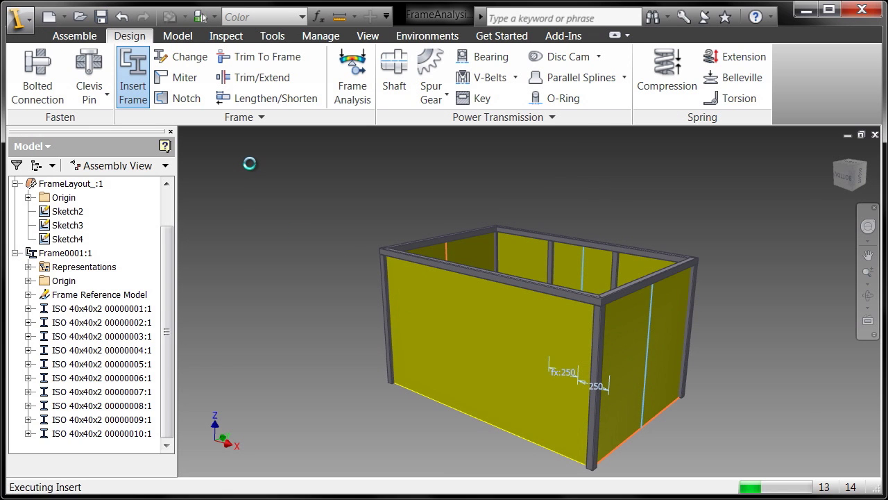
left_click(255, 77)
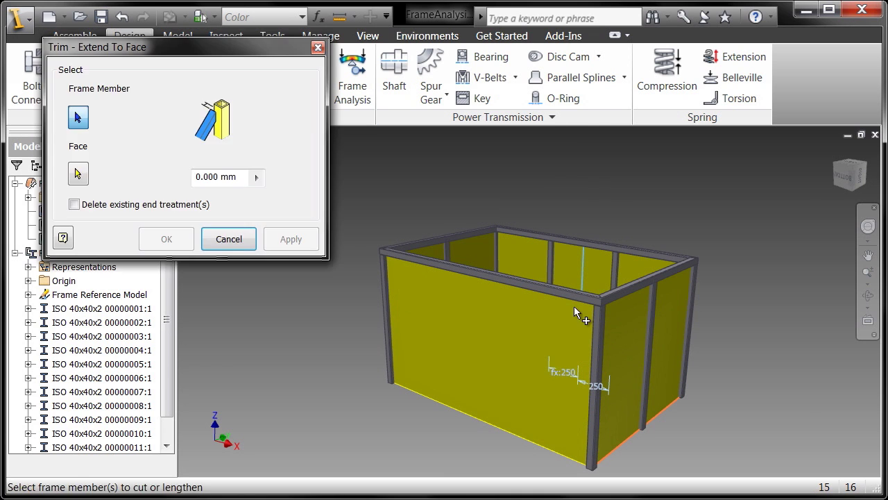
Extend member 00000011 to the neighbouring rail face and return to the home view.
left_click(652, 307)
middle_click_drag(447, 250, 739, 278, "shift")
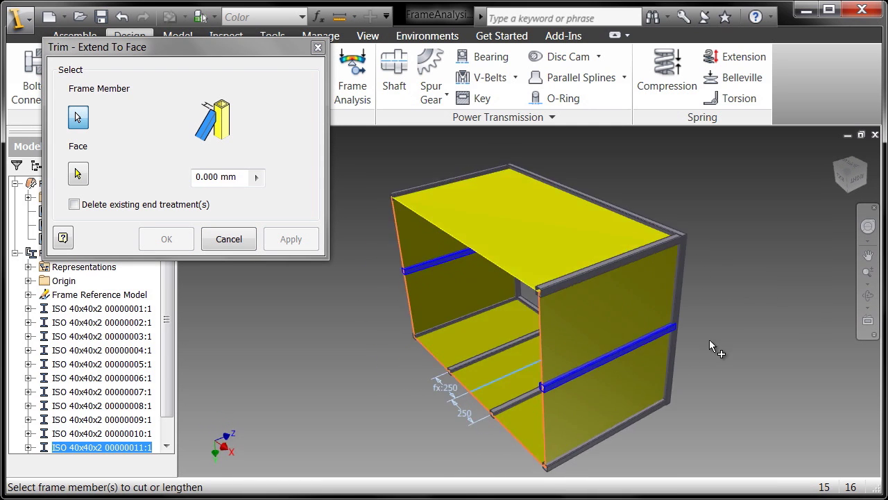
scroll(709, 340, "down", 6)
left_click(672, 360)
right_click(718, 310)
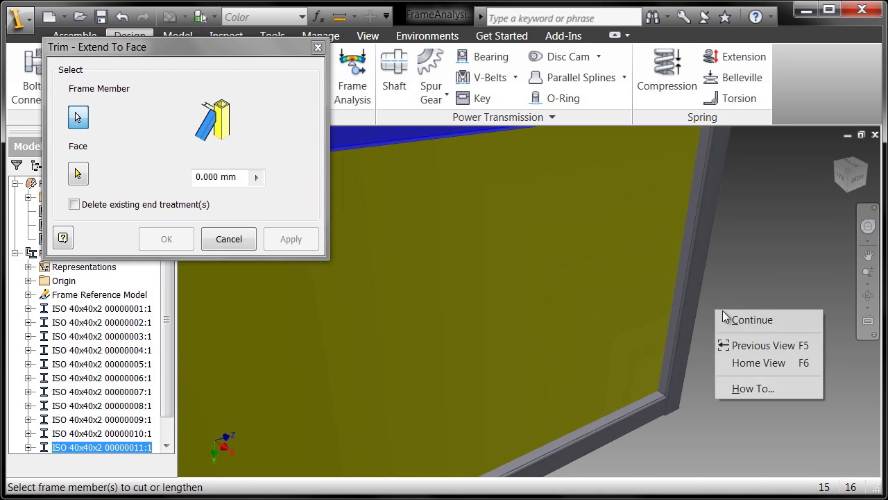
left_click(749, 318)
left_click(672, 332)
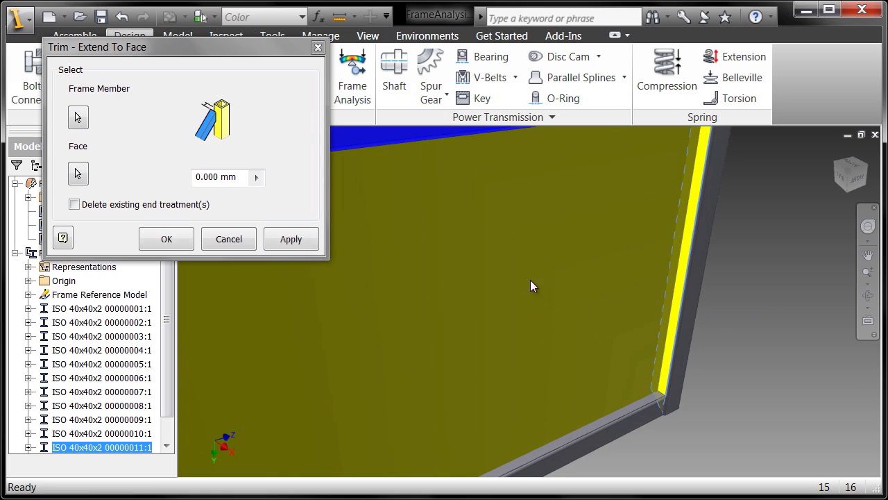
left_click(185, 237)
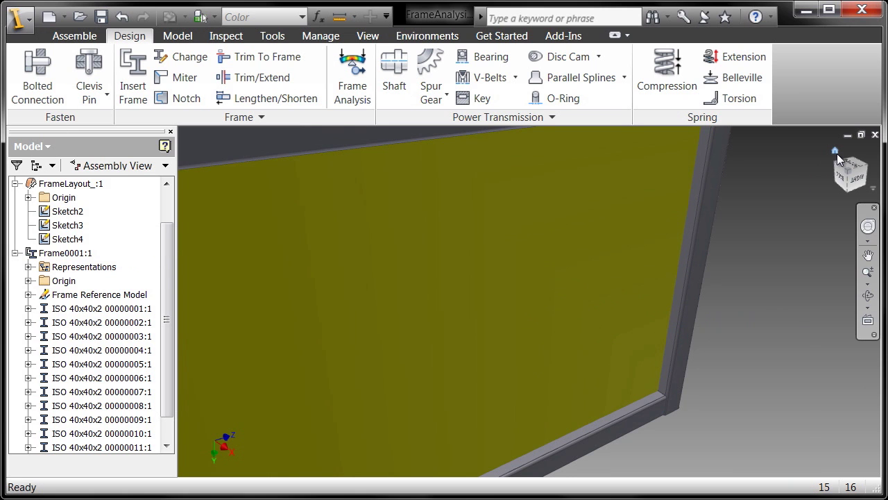
left_click(836, 153)
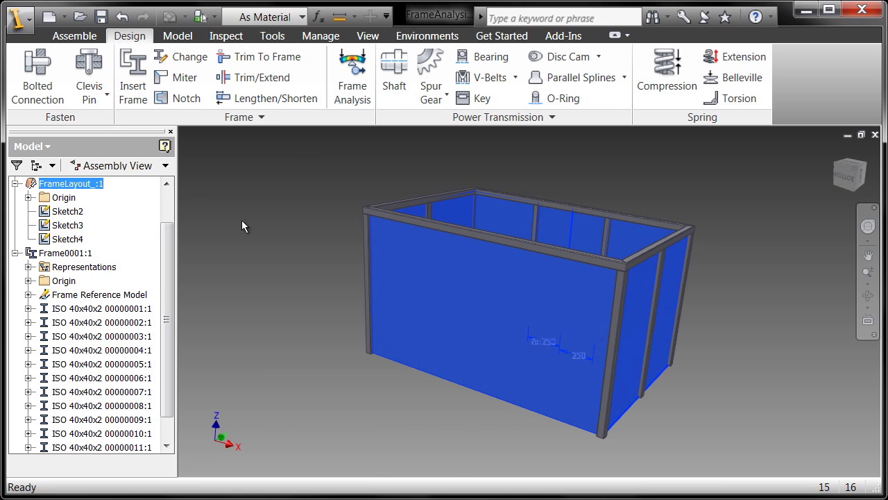
left_click(241, 220)
Reopen Frame Analysis and run the simulation, giving a 181.1 mm maximum displacement.
left_click(427, 35)
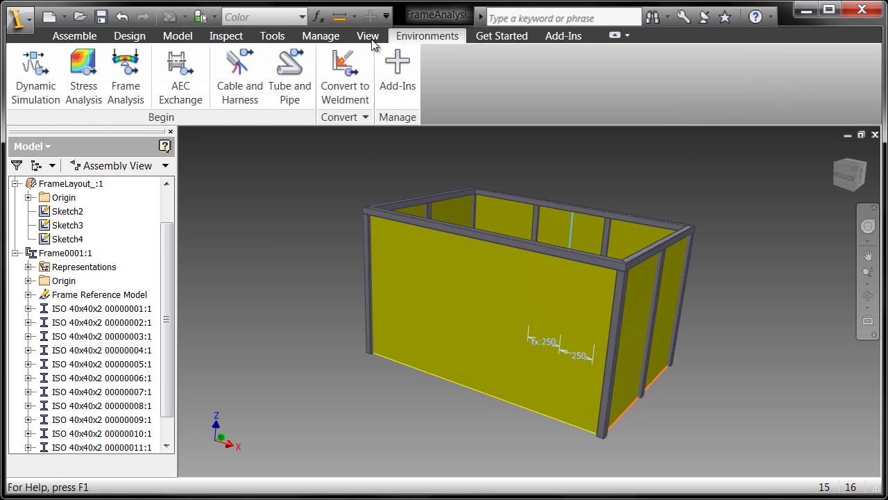
left_click(135, 85)
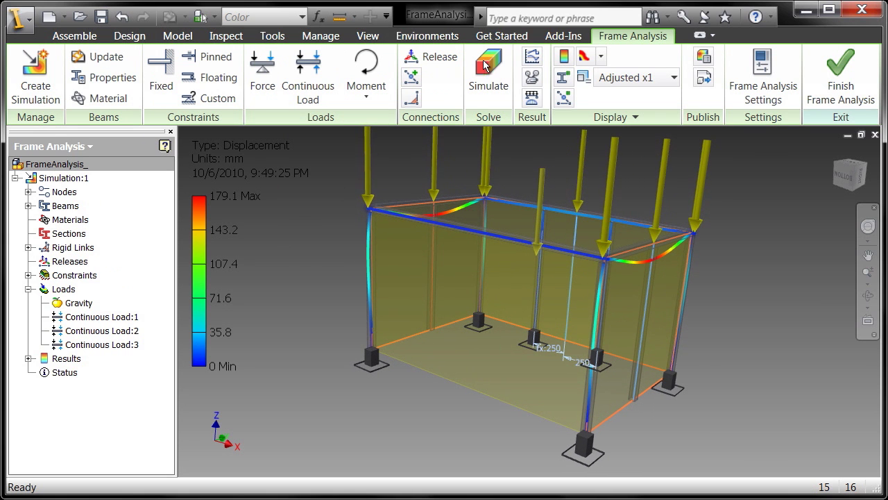
left_click(490, 72)
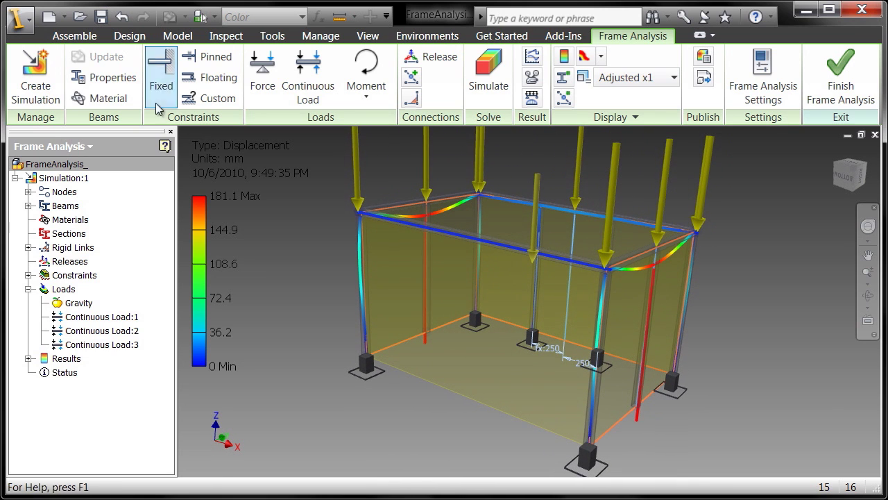
Fix the base nodes of both new posts and rerun, cutting displacement to 12.61 mm.
left_click(170, 73)
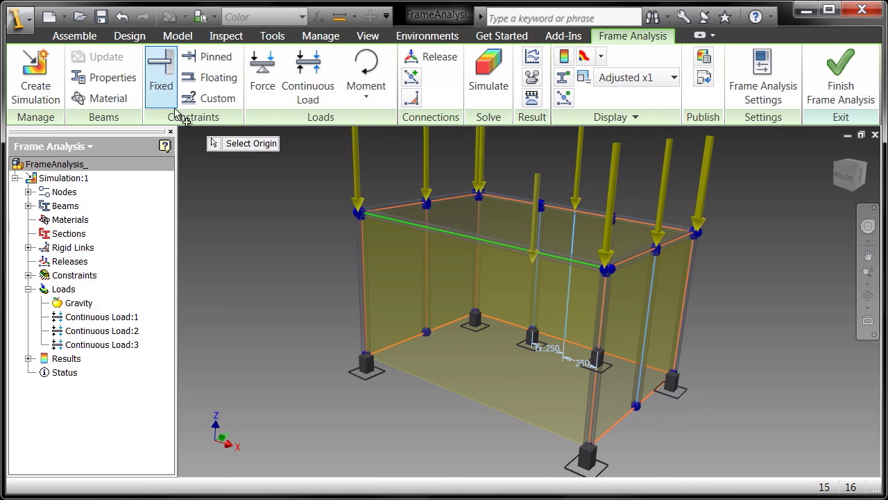
left_click(427, 333)
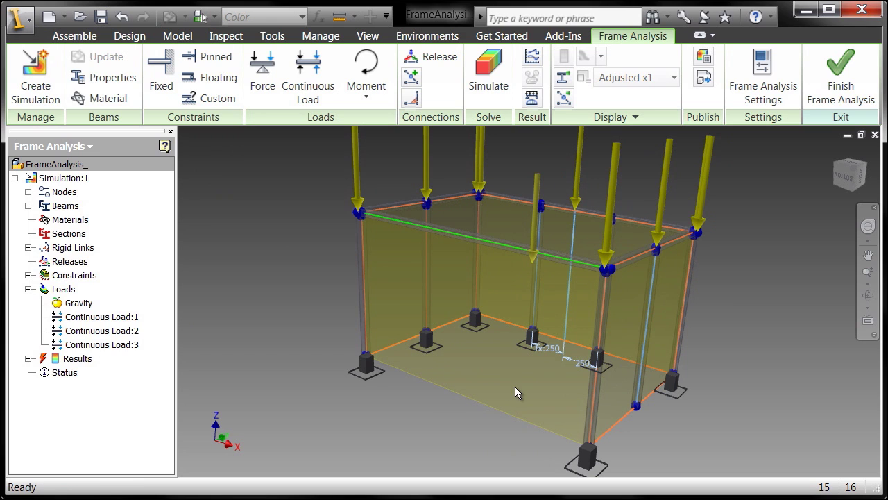
key("Return")
left_click(635, 406)
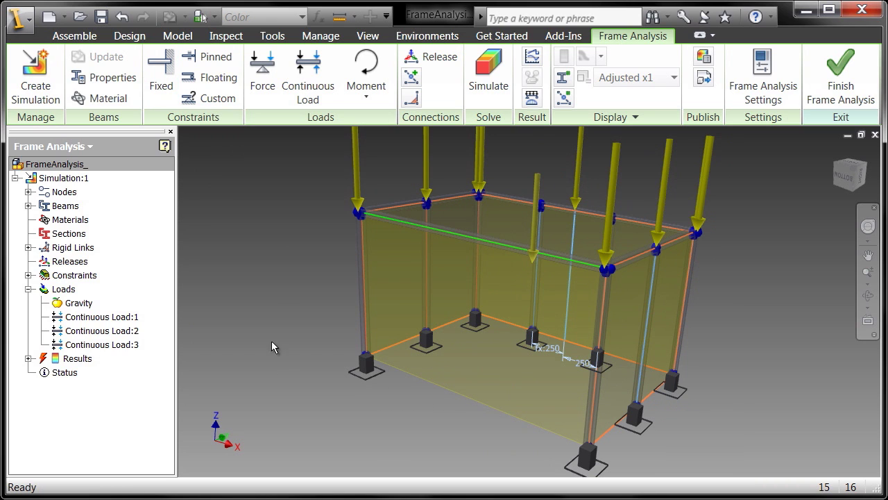
key("F6")
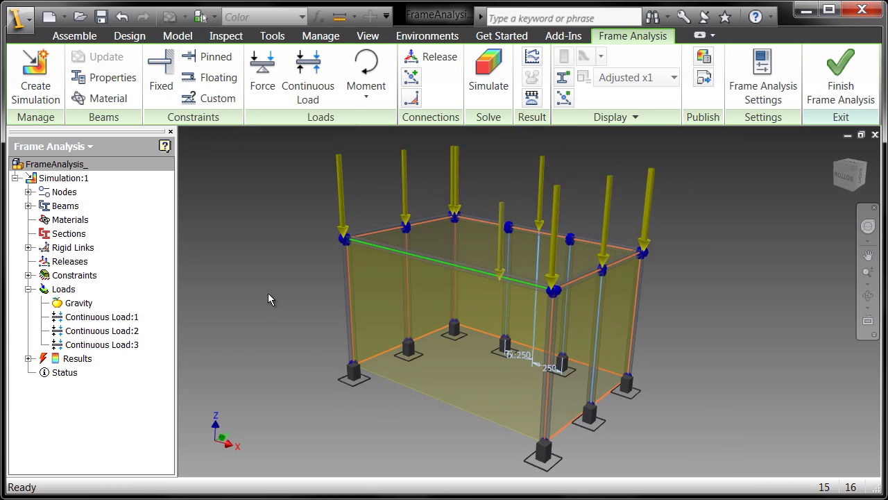
left_click(489, 76)
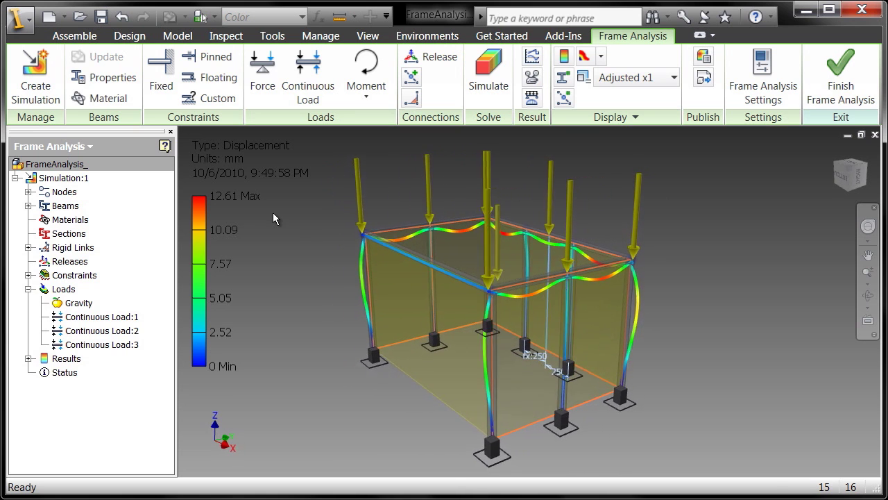
Set the deformation display to Actual and play the displacement animation.
left_click(645, 77)
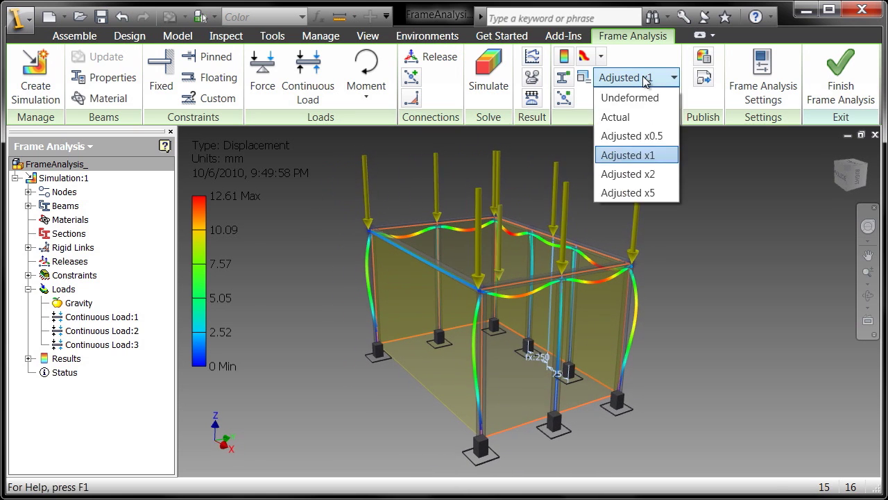
left_click(644, 118)
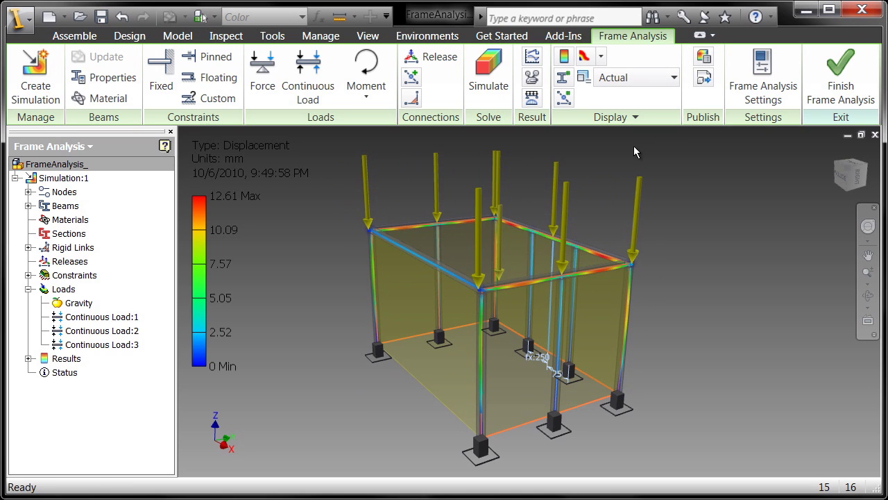
left_click(531, 77)
left_click_drag(410, 193, 167, 291)
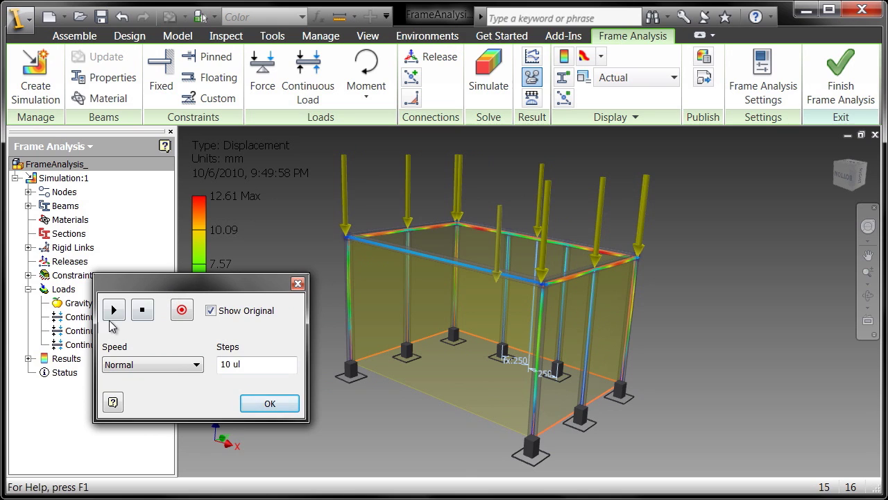
left_click(114, 309)
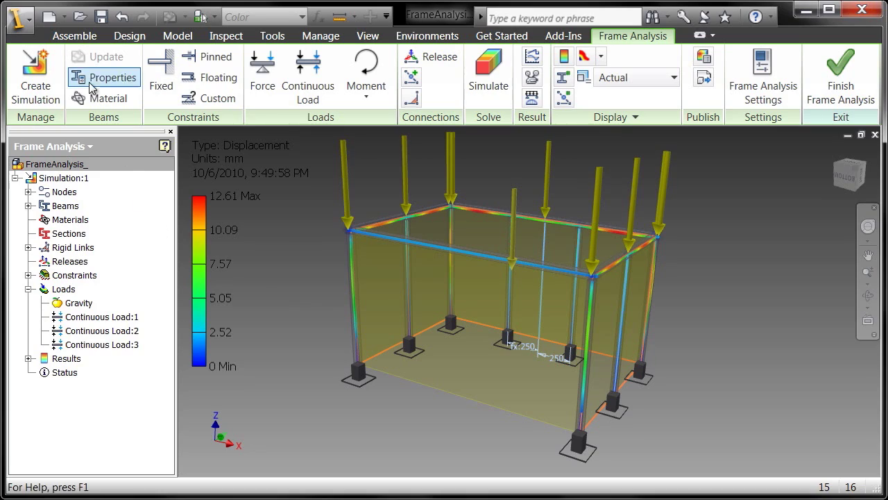
left_click(102, 105)
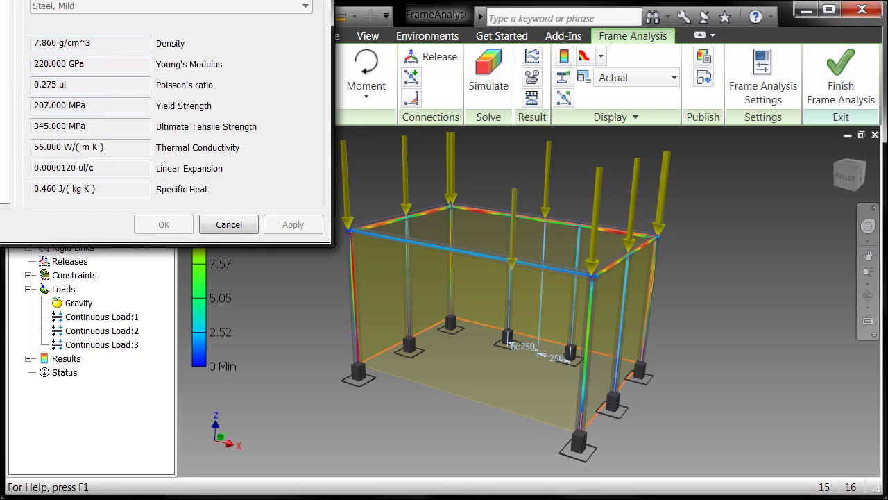
left_click_drag(74, 0, 342, 116)
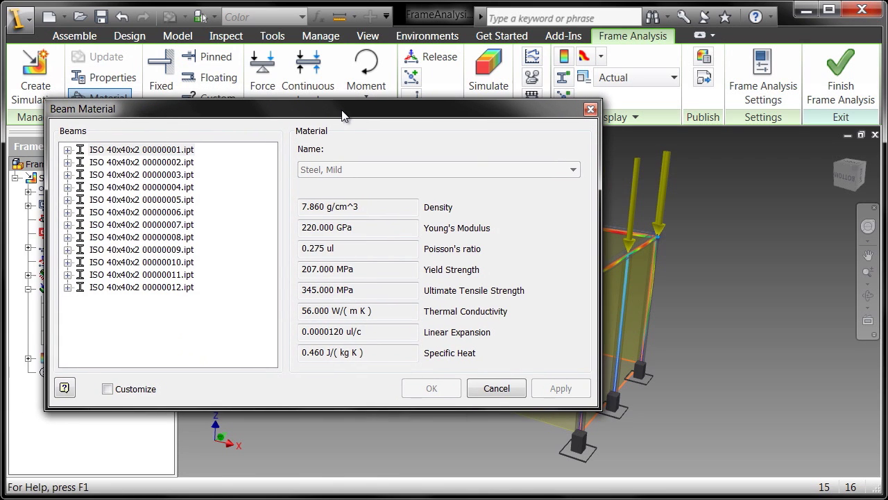
left_click(108, 392)
left_click(106, 153)
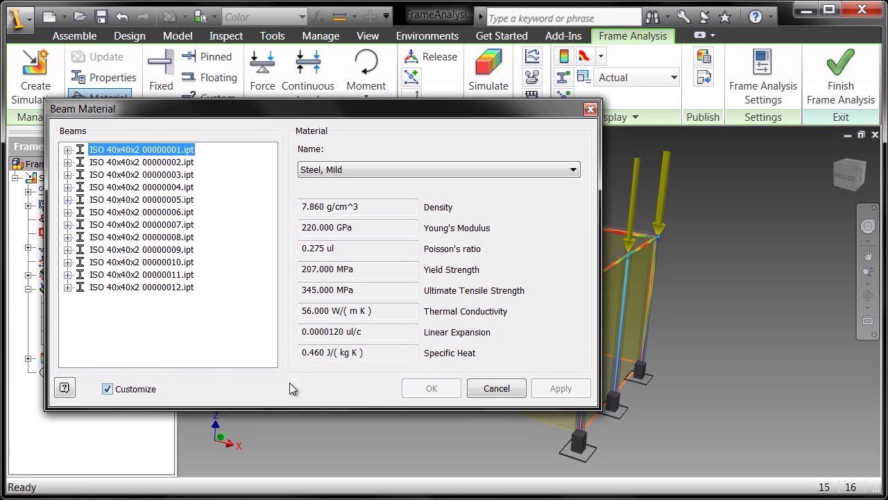
left_click(494, 388)
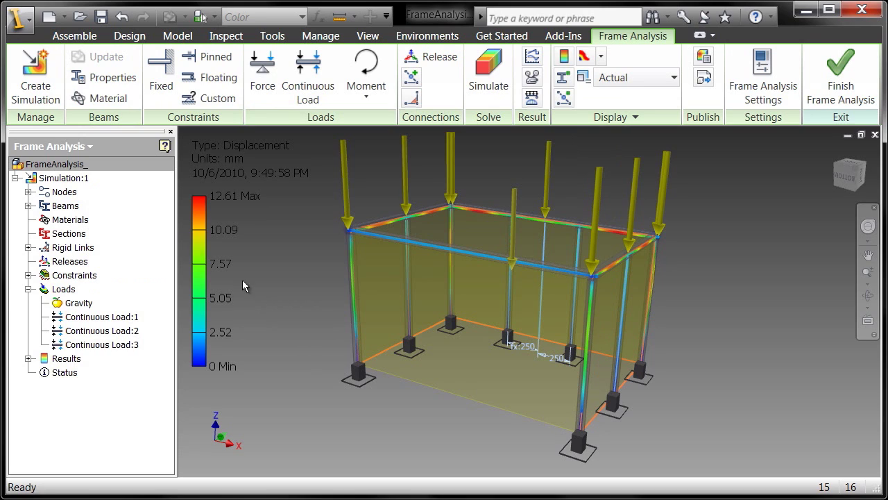
right_click(61, 182)
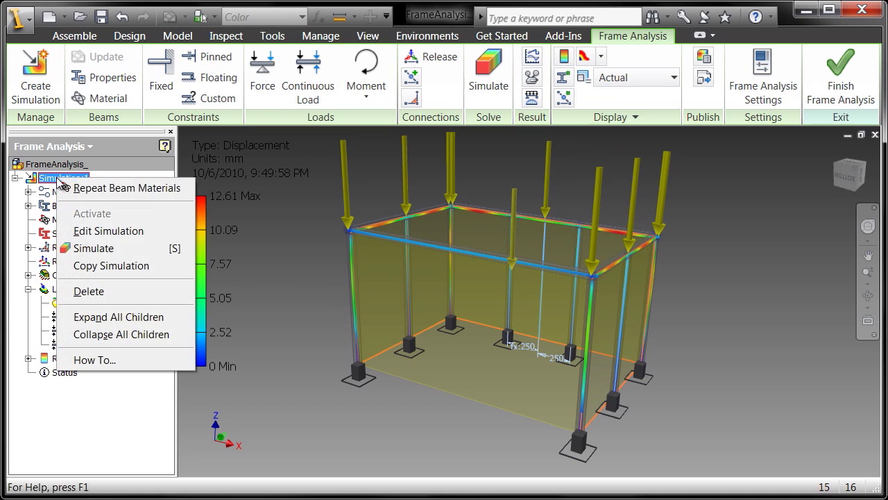
Copy Simulation:1 to Simulation:2 and customize all twelve beam materials to Aluminum-6061.
left_click(120, 266)
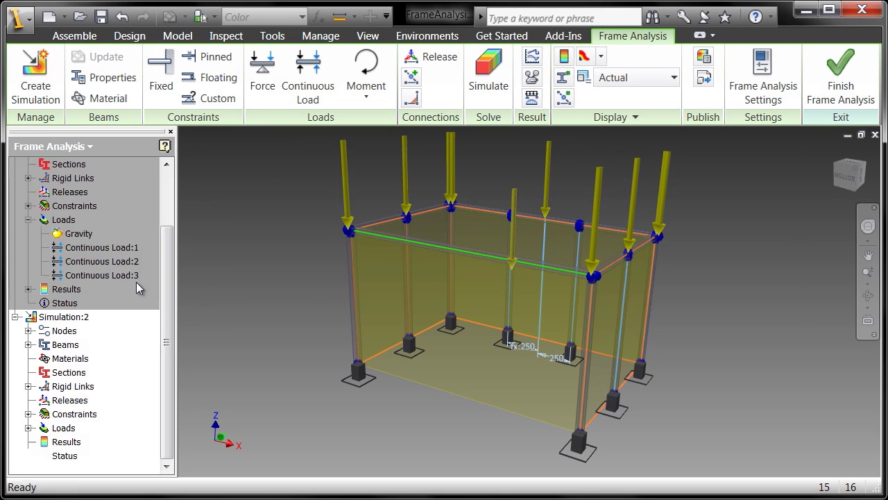
right_click(58, 358)
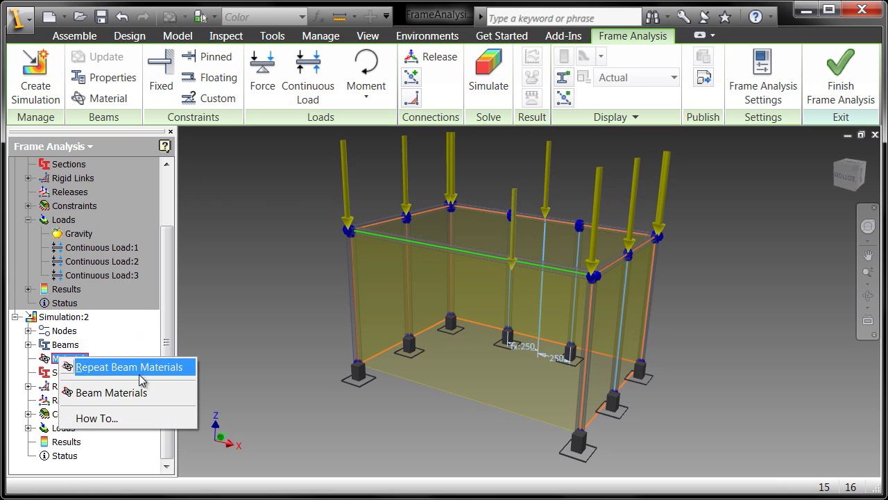
left_click(143, 394)
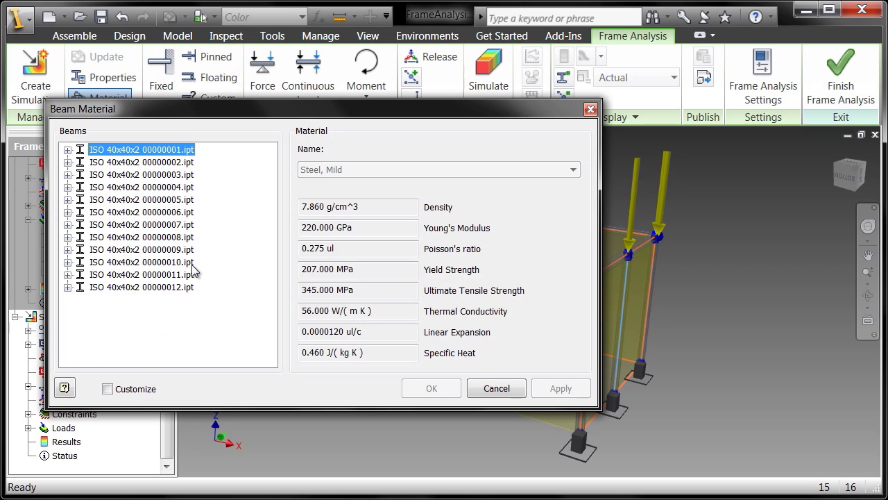
left_click(107, 390)
left_click(142, 289, "shift")
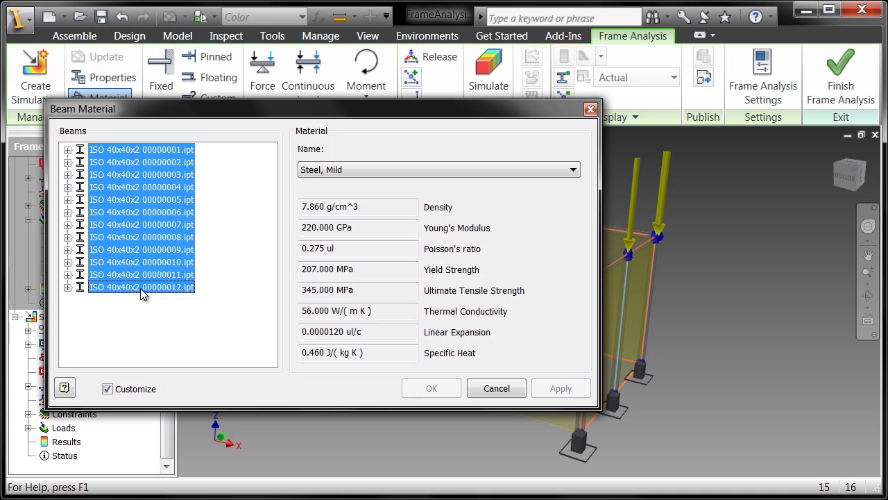
left_click(360, 169)
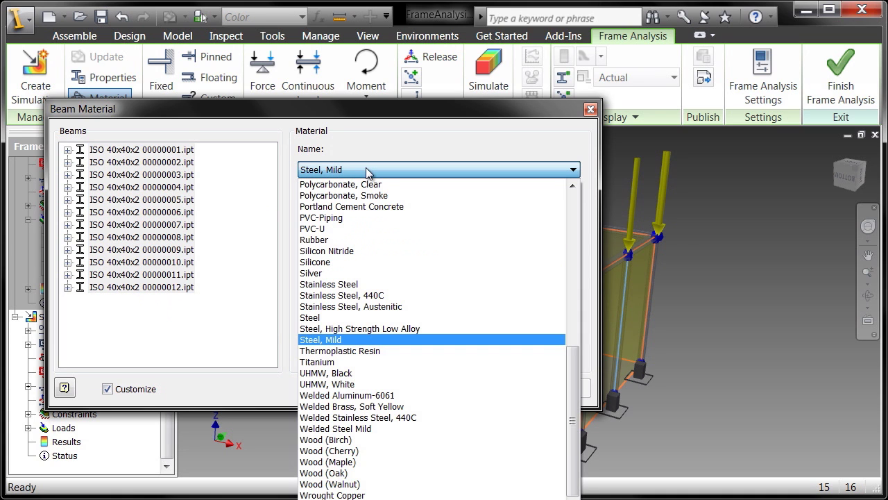
scroll(394, 201, "up", 10)
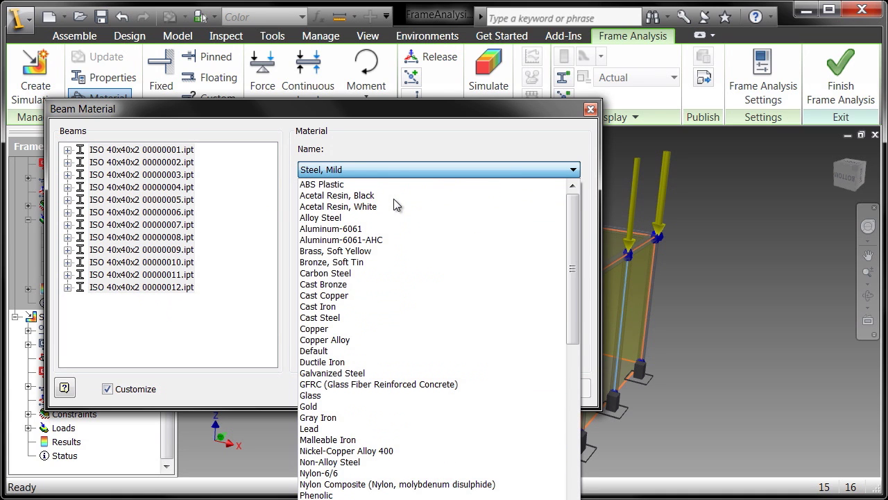
left_click(354, 229)
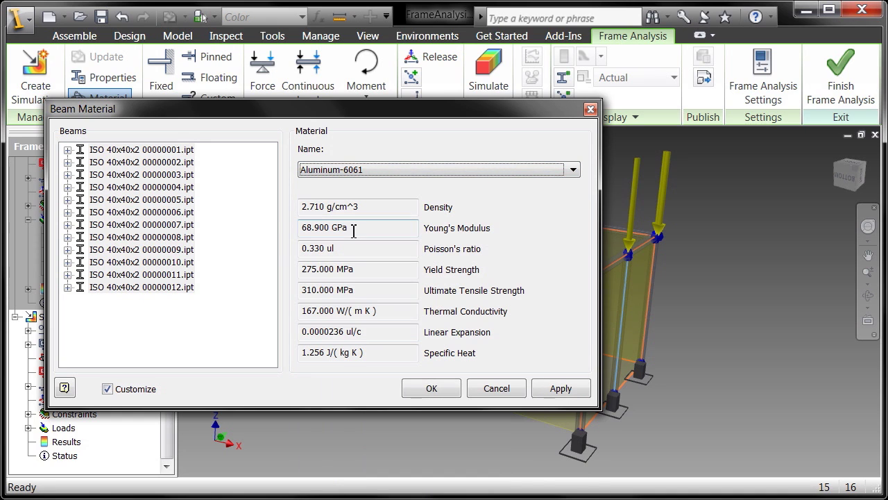
left_click(429, 390)
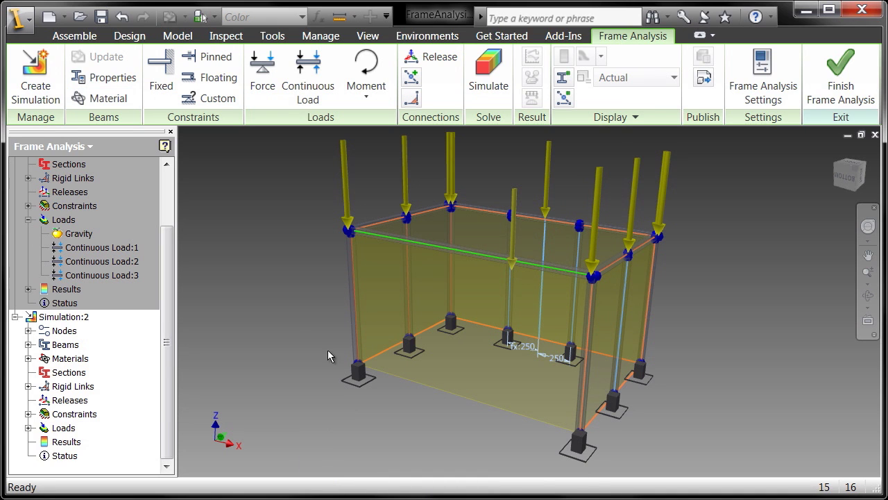